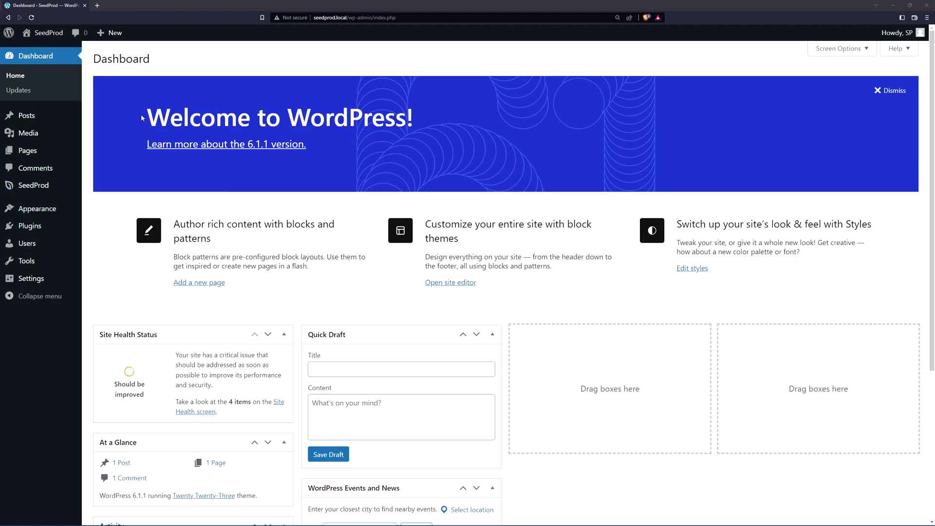
Step: Show the SeedProd flyout submenu from the WordPress admin sidebar
mouse_move(55, 190)
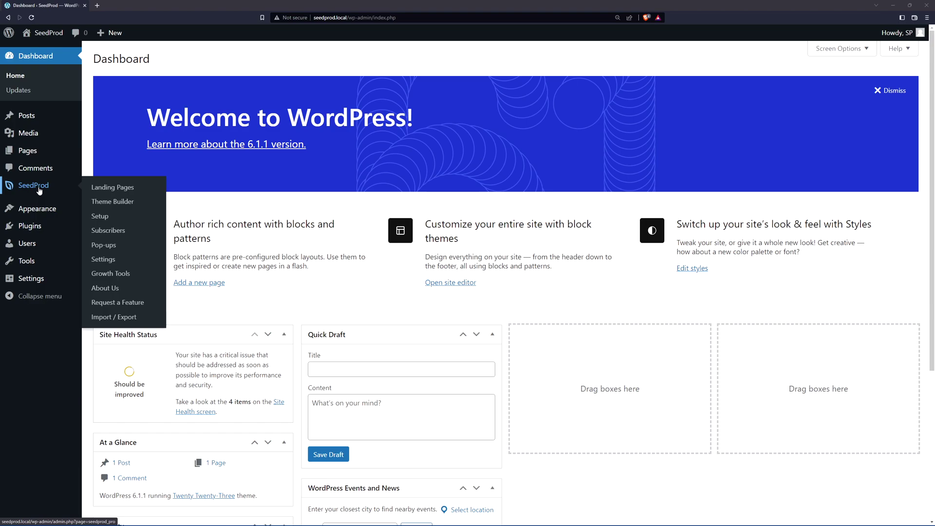
Step: Import the Starter Theme kit from the Theme Builder's Theme Template Kits
left_click(125, 203)
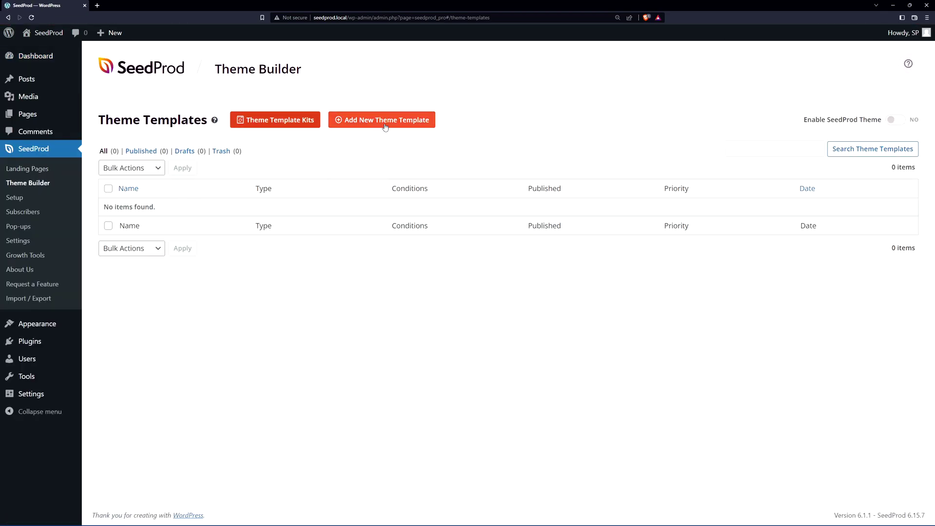
left_click(273, 124)
mouse_move(203, 193)
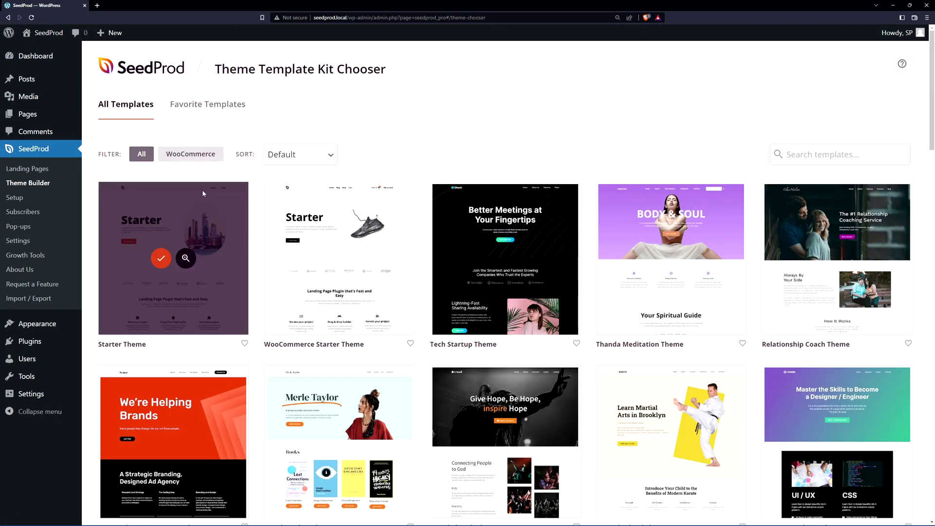
left_click(162, 259)
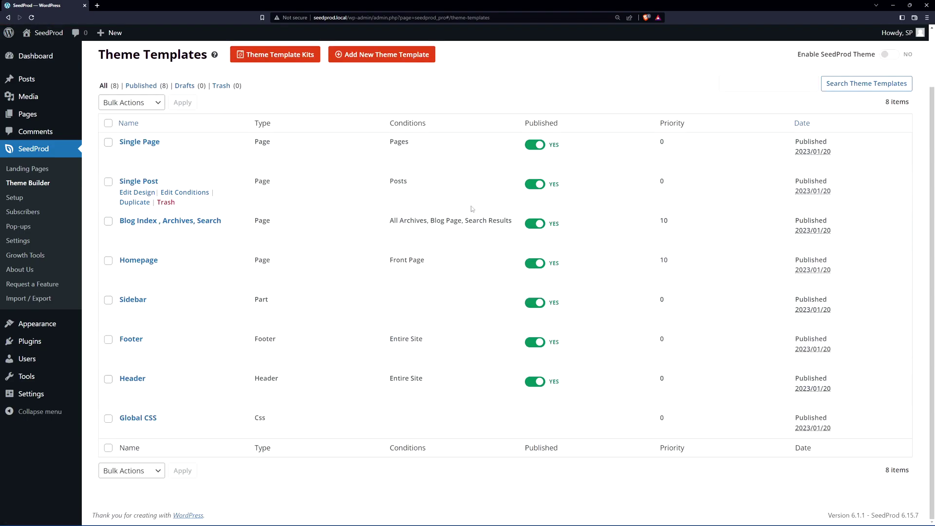
Step: Sort the theme templates by name and move the Single Page template to Trash
left_click(129, 123)
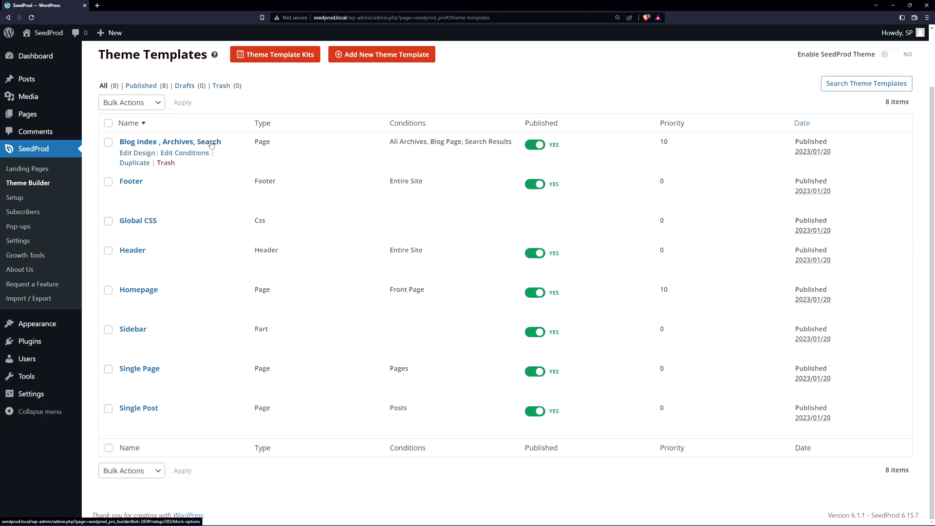
mouse_move(161, 145)
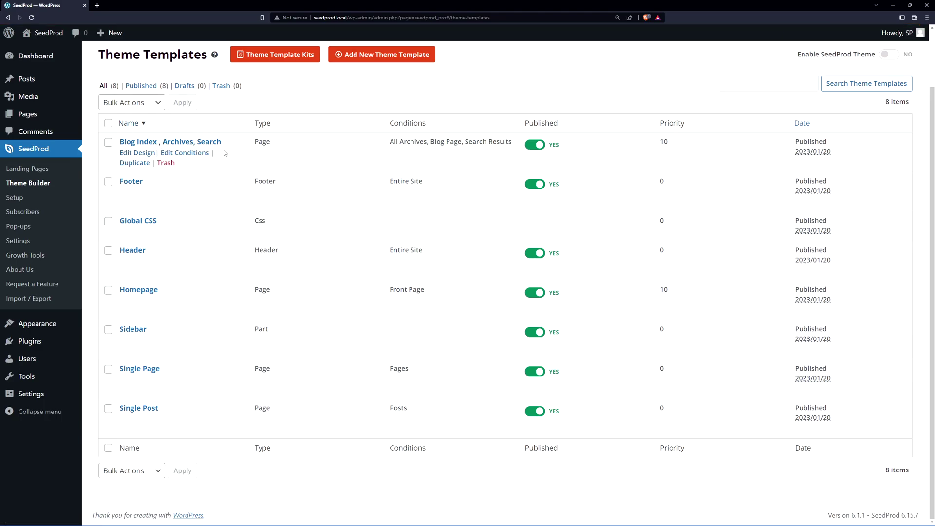
mouse_move(140, 183)
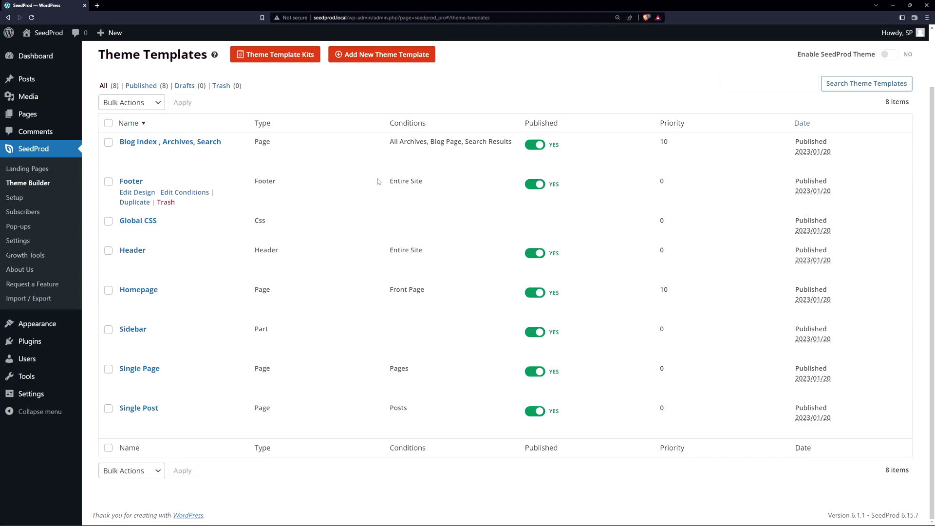
left_click_drag(388, 181, 430, 183)
left_click(411, 170)
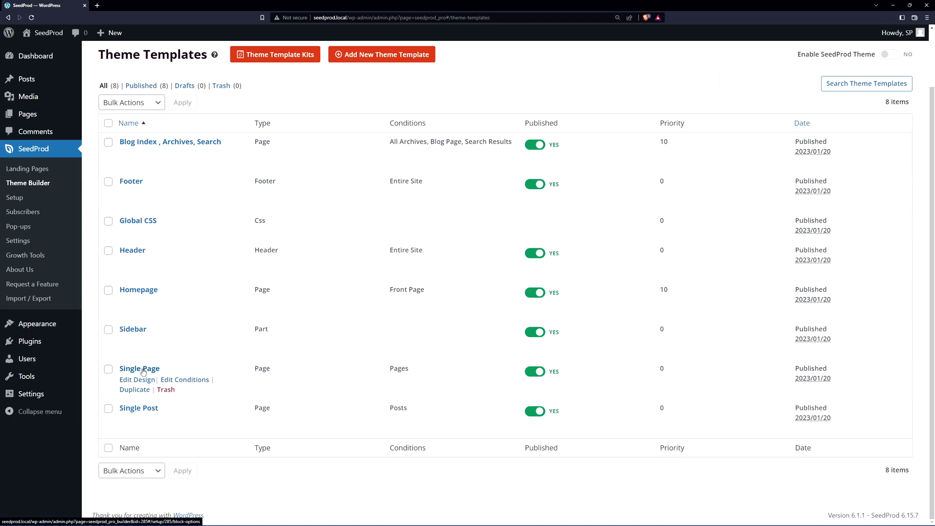
left_click(166, 390)
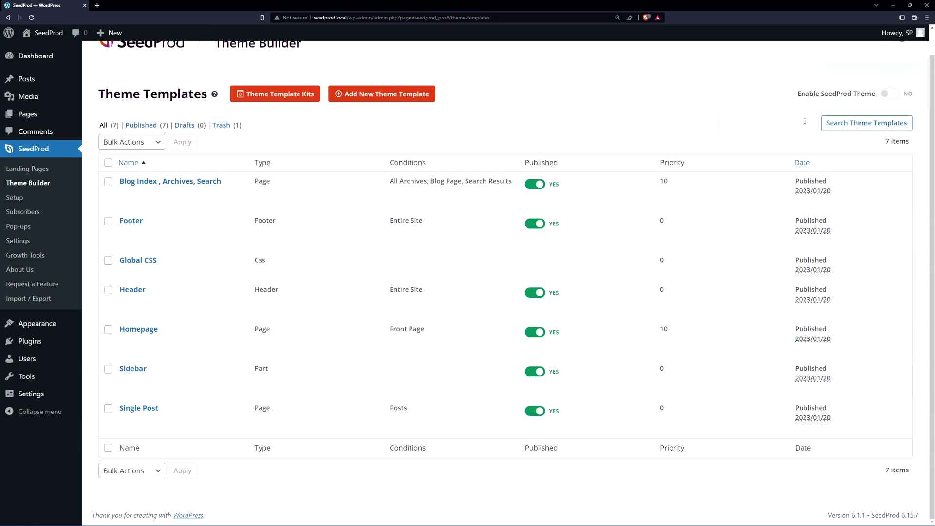
Step: Enable the SeedProd theme and view the live Starter homepage in a new tab
left_click(889, 94)
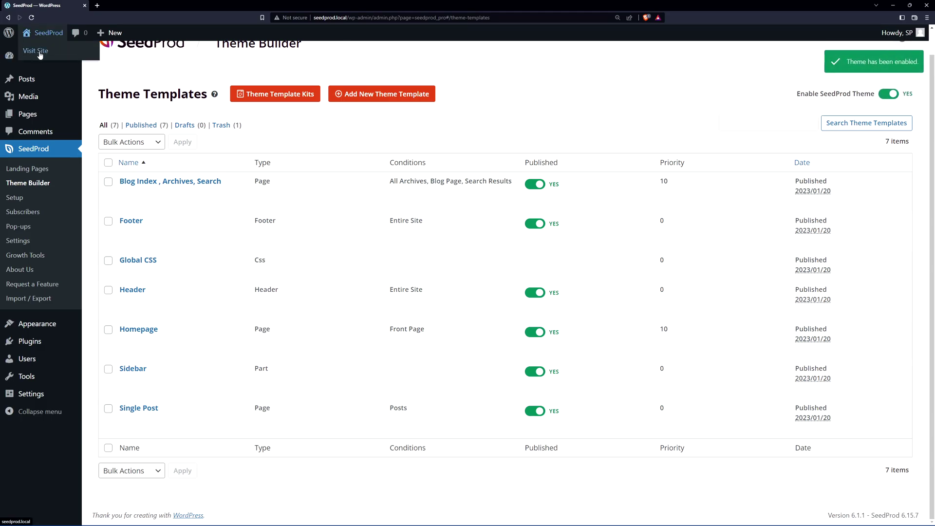
middle_click(41, 53)
left_click(123, 6)
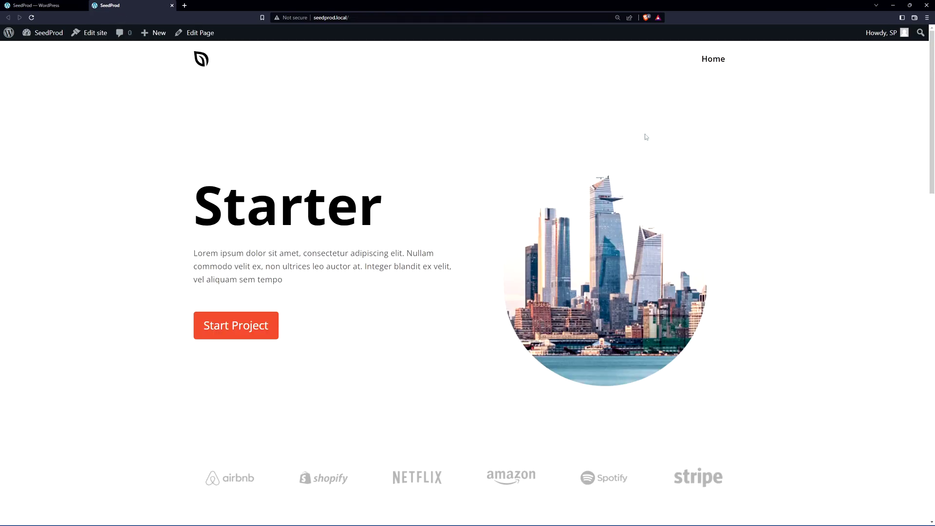
scroll(928, 97, "down", 5)
scroll(516, 121, "up", 5)
Step: Create a new page titled 'About Us' with the paragraph 'This my about page.'
left_click(50, 6)
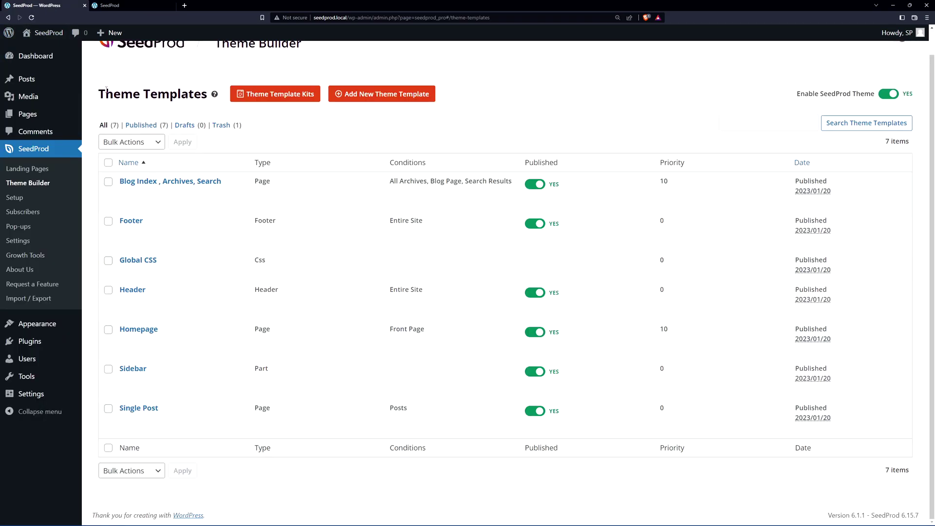
mouse_move(56, 115)
left_click(108, 131)
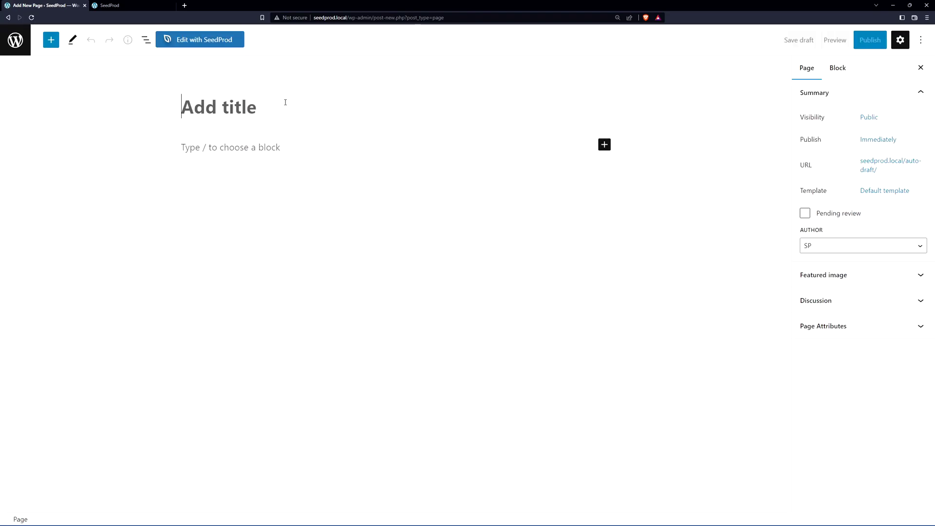
type("About Us")
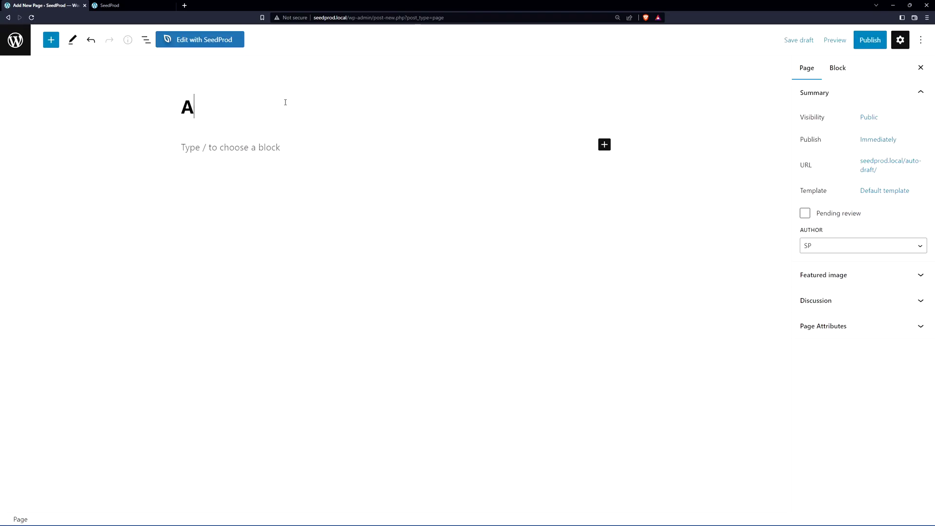
key("Return")
type("This my about page.")
key("Return")
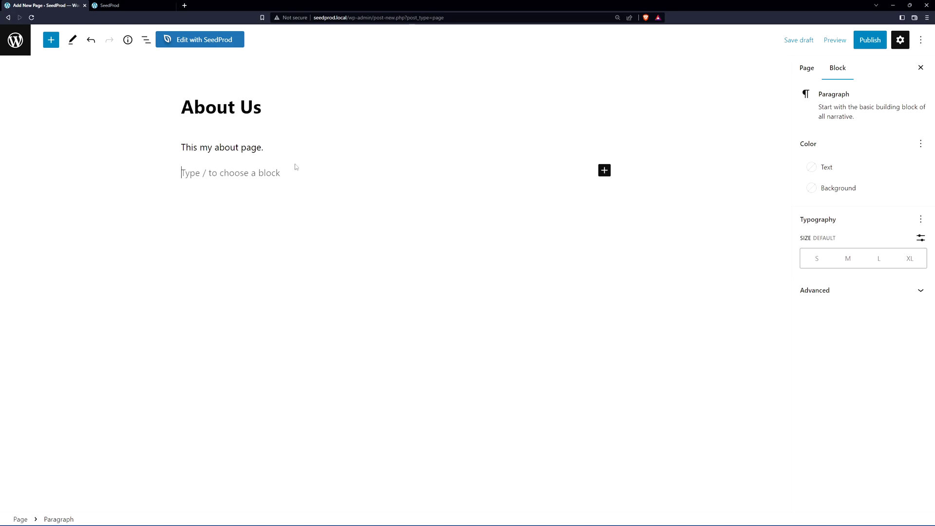
Step: Add a Buttons block and a Quote block with citation, using placeholder text, then start publishing
type("/")
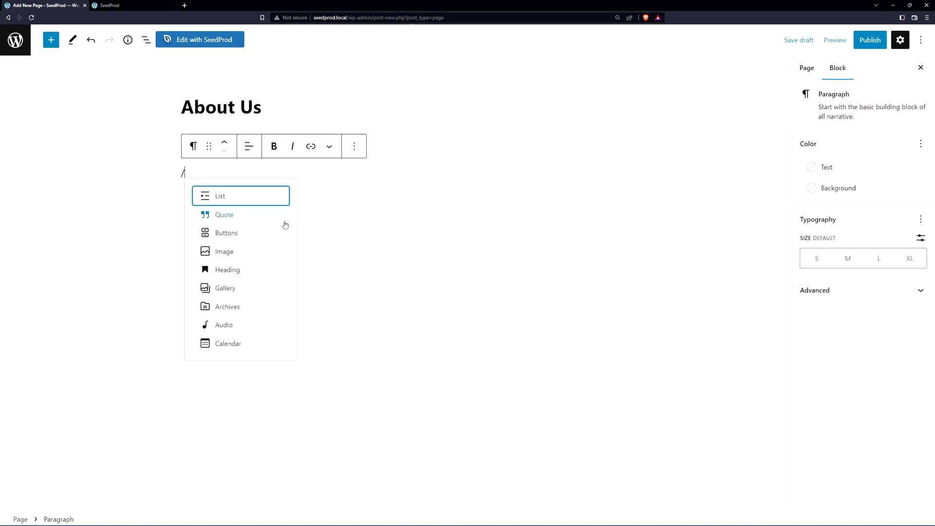
left_click(252, 230)
type("srthtr")
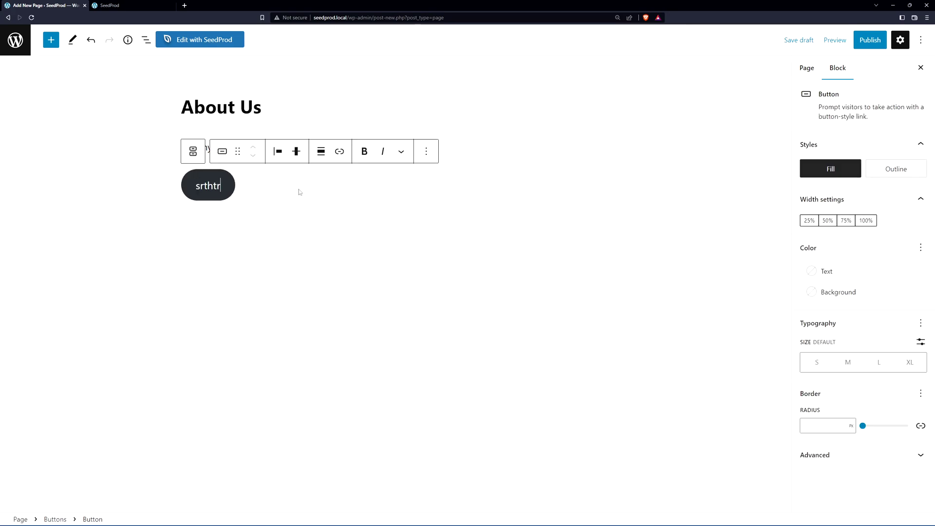
left_click(272, 190)
left_click(259, 208)
type("/")
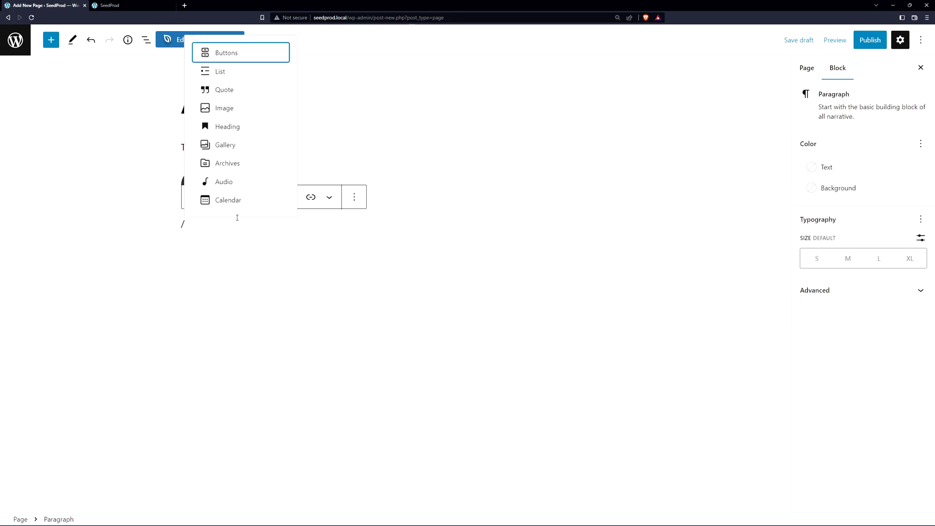
left_click(224, 89)
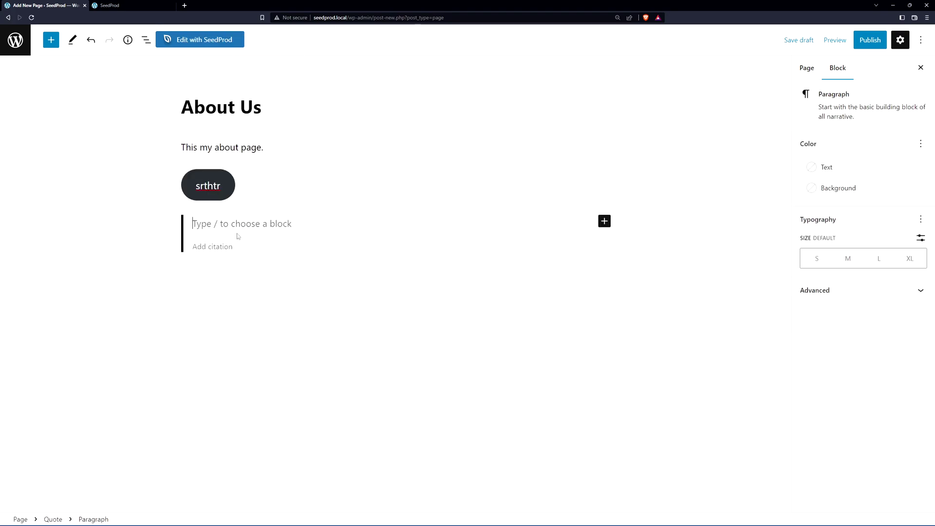
type("srthsrthwrth")
left_click(282, 247)
type("wrthwrthwrthwh")
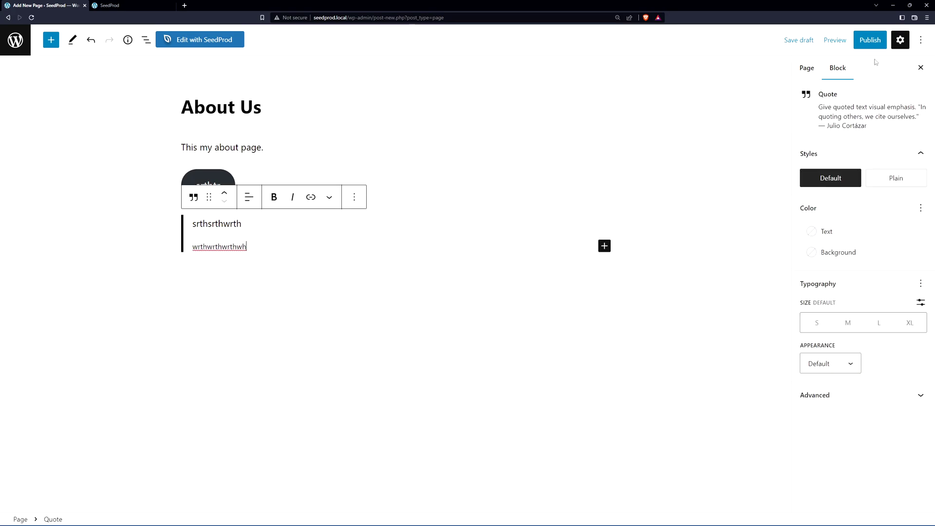
left_click(870, 40)
Step: Publish About Us and view the live page, which shows No Template Found
left_click(858, 40)
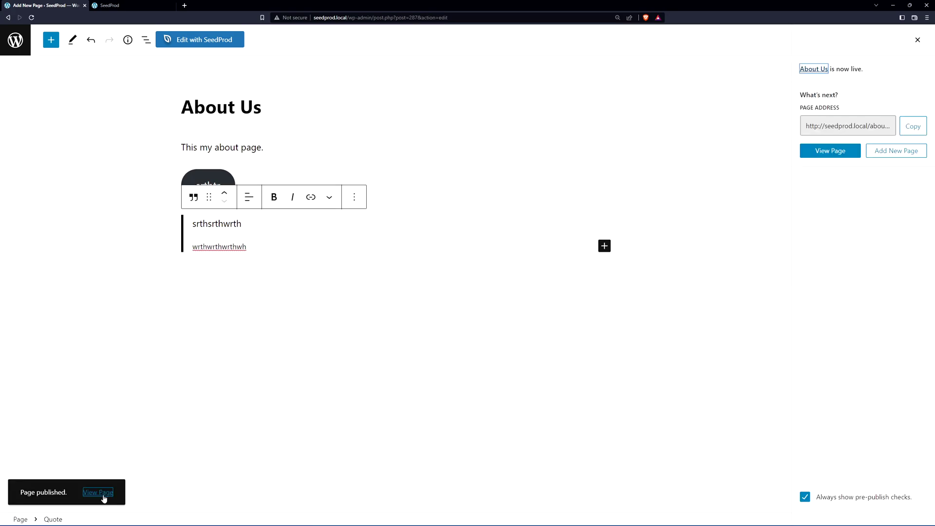
left_click(99, 493)
left_click(205, 5)
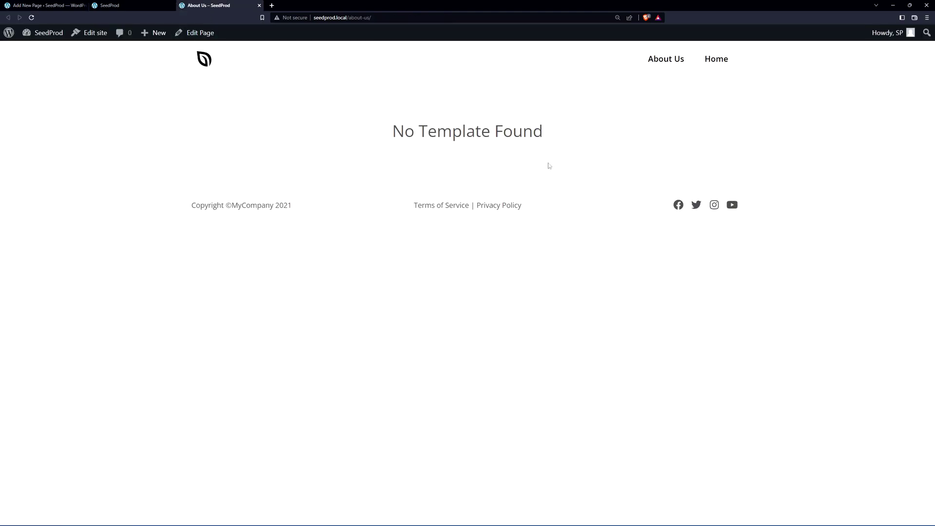
triple_click(407, 125)
left_click(593, 131)
Step: Close the live page and homepage tabs and return to the Pages list
left_click(259, 5)
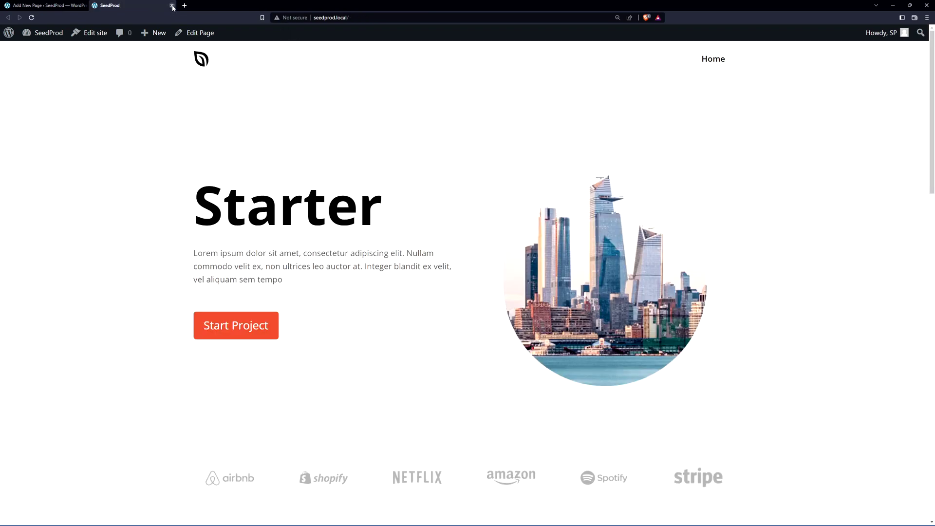
left_click(172, 5)
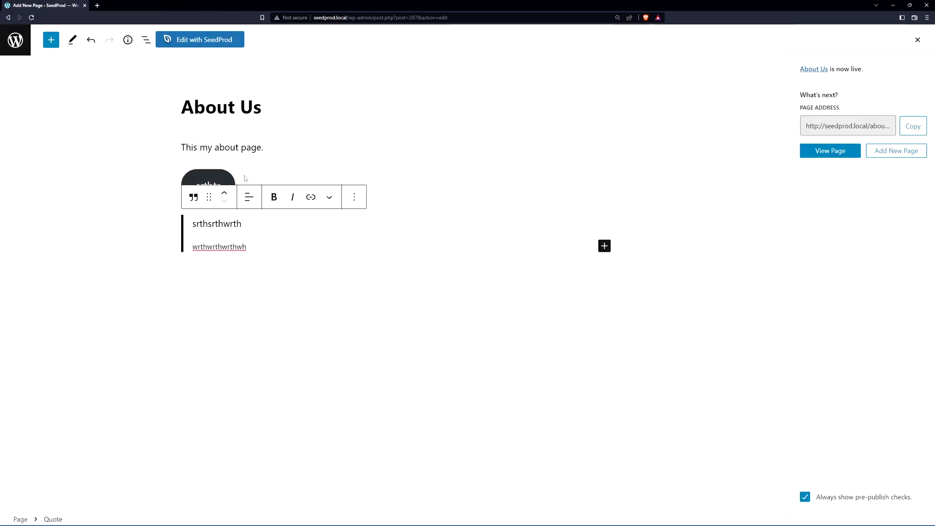
left_click(918, 40)
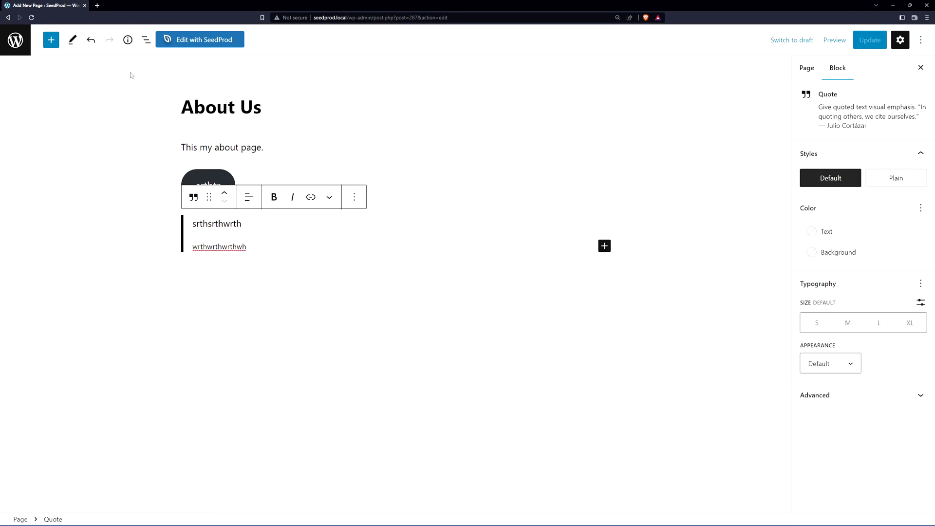
left_click(15, 40)
Step: Create and publish a new page titled 'Contact Us'
left_click(24, 152)
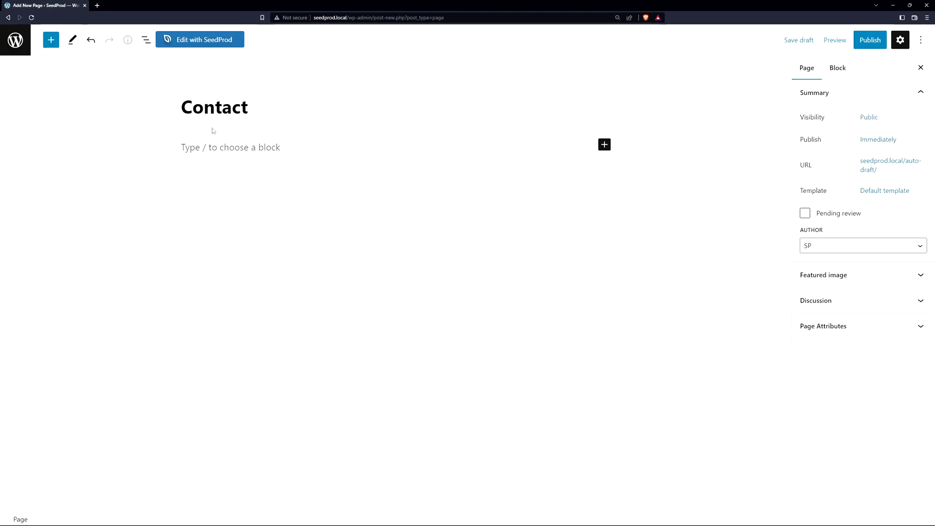
type("Us")
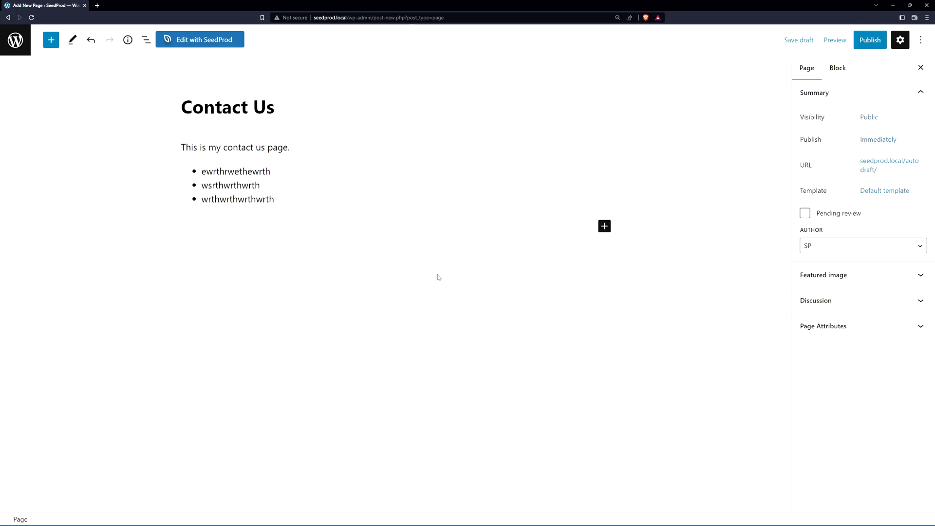
left_click(870, 40)
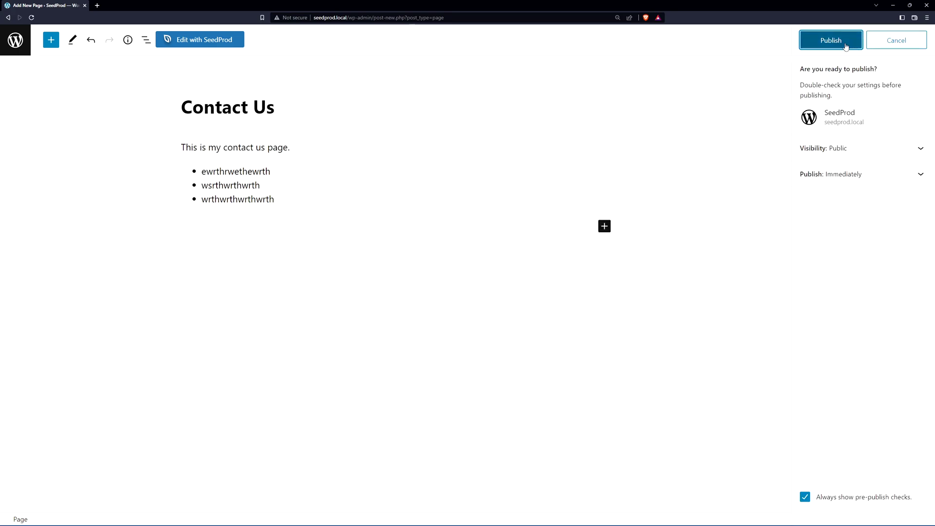
left_click(845, 40)
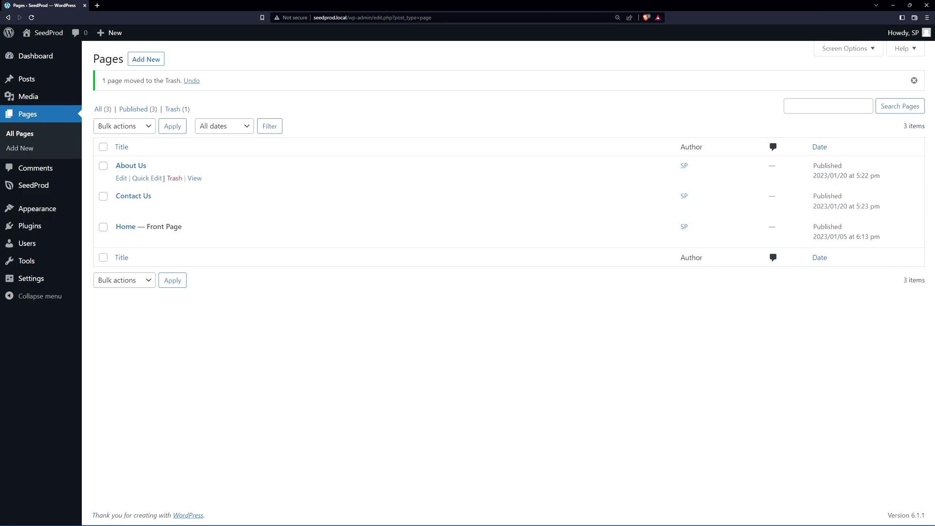
Step: Start a new theme template named 'Single page - Custom'
mouse_move(42, 188)
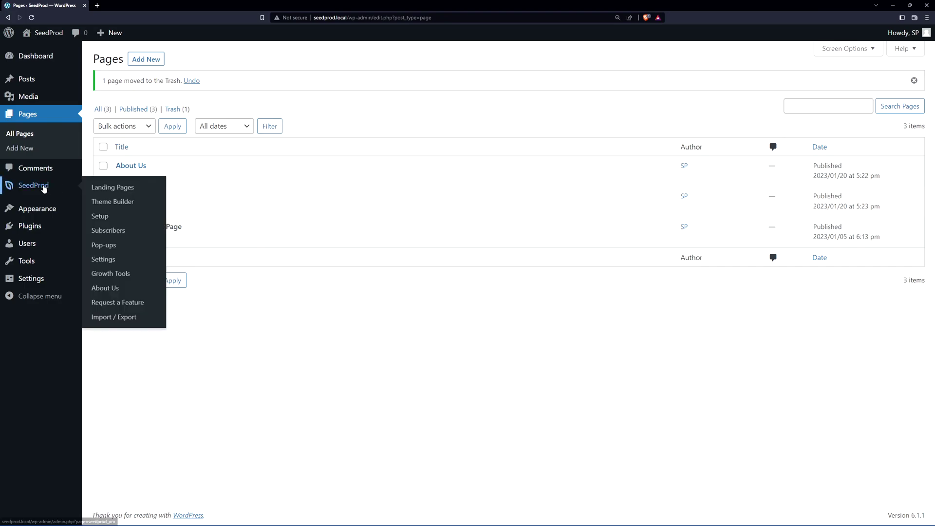
left_click(120, 205)
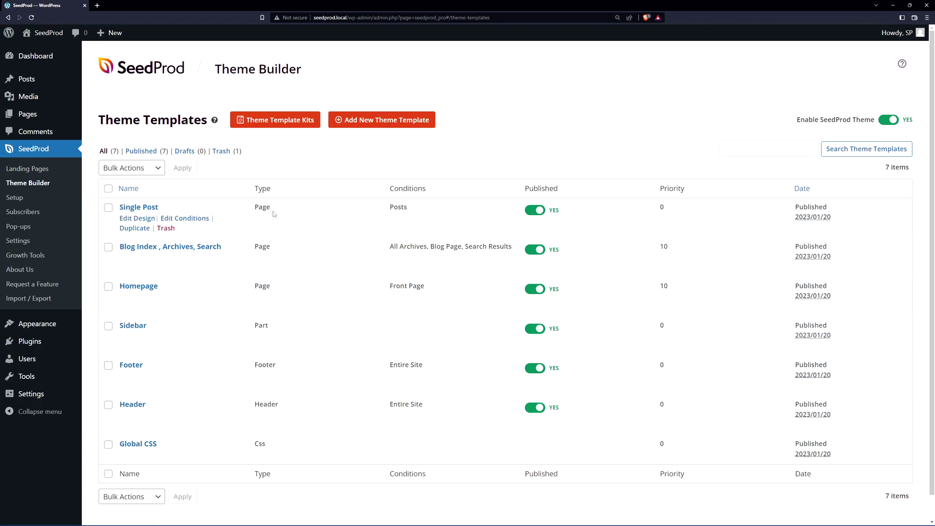
left_click(374, 126)
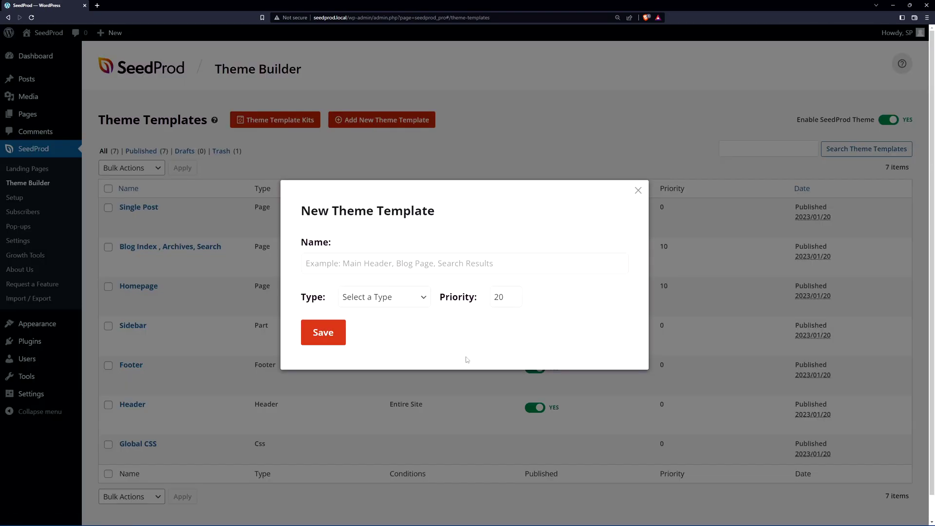
type("Single page - Custom")
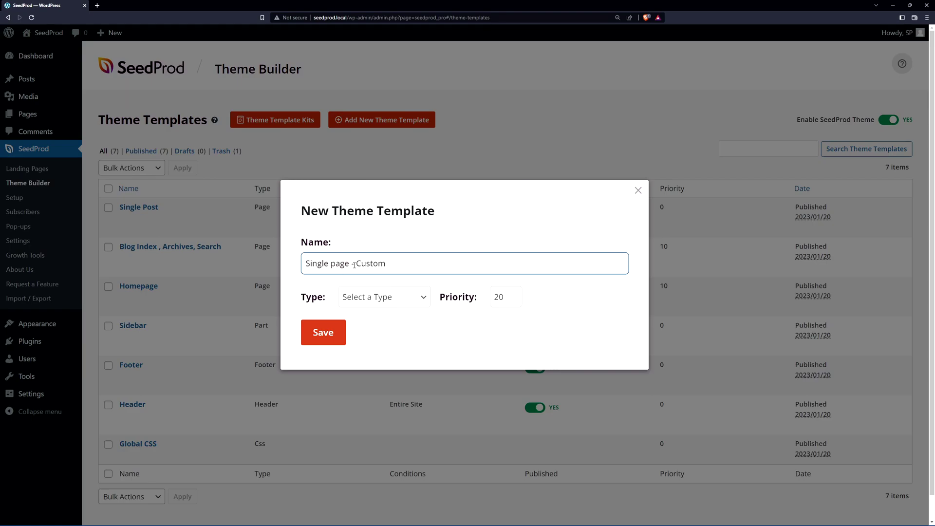
double_click(362, 263)
left_click(395, 262)
Step: Set the template type to Single Page with the condition Include Pages
left_click(381, 299)
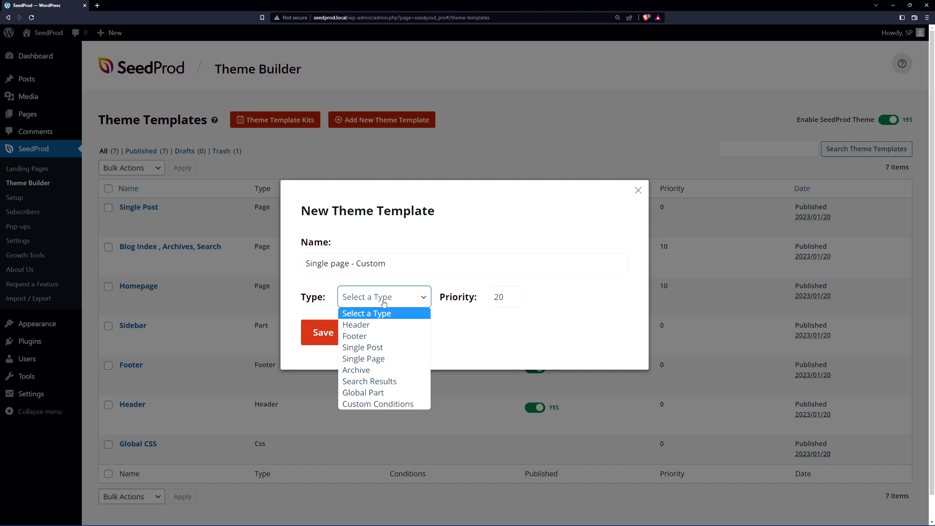
left_click(383, 359)
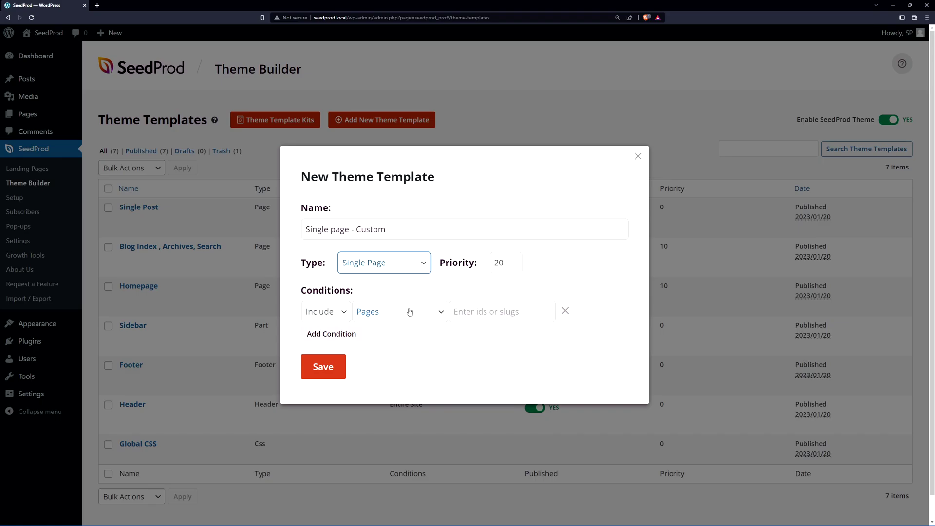
left_click(432, 316)
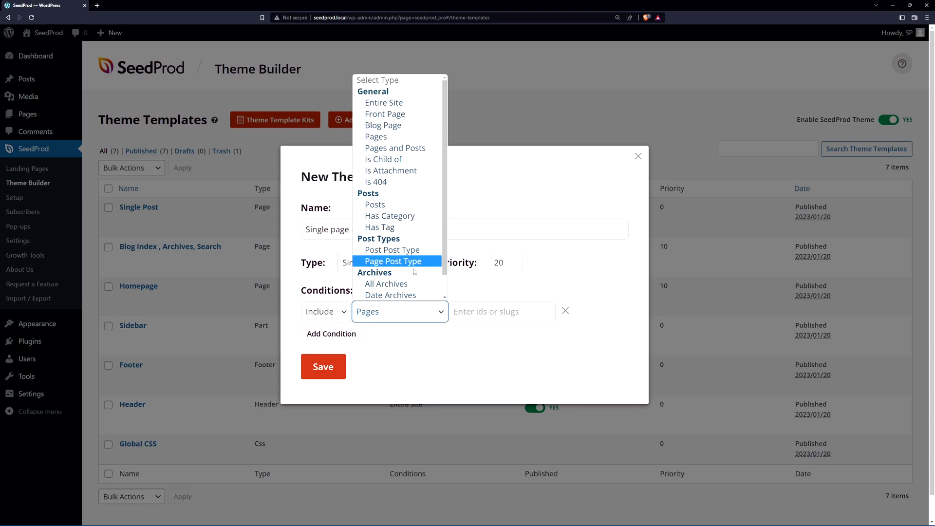
left_click(435, 358)
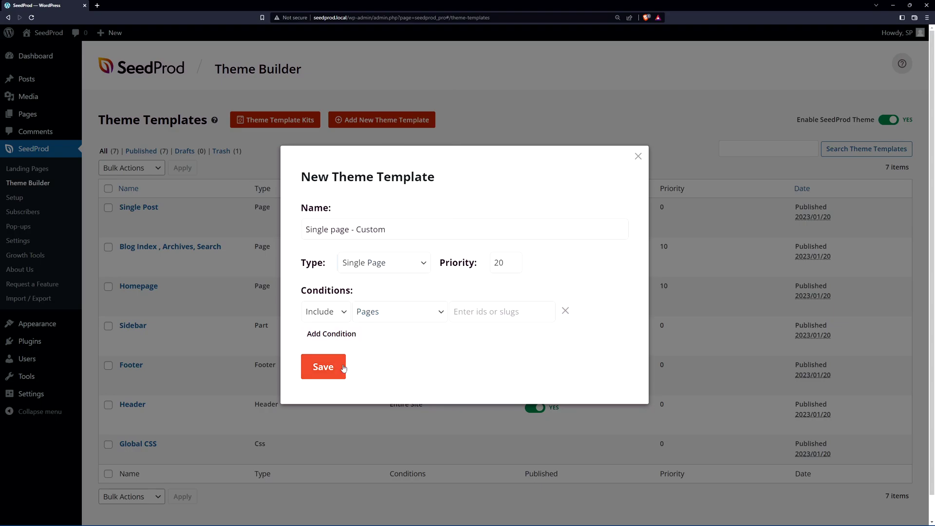
Step: Save the template and add a 2/3 + 1/3 two-column section in the builder
left_click(322, 367)
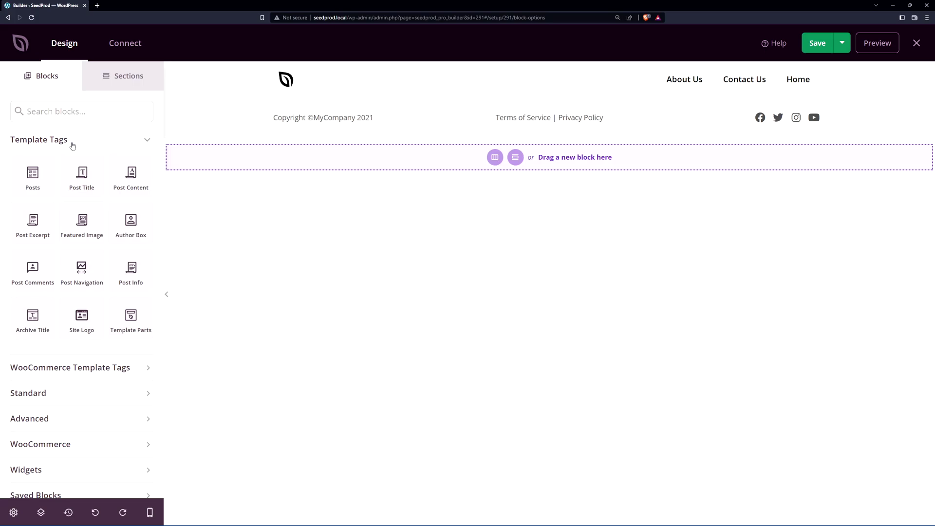
left_click(495, 156)
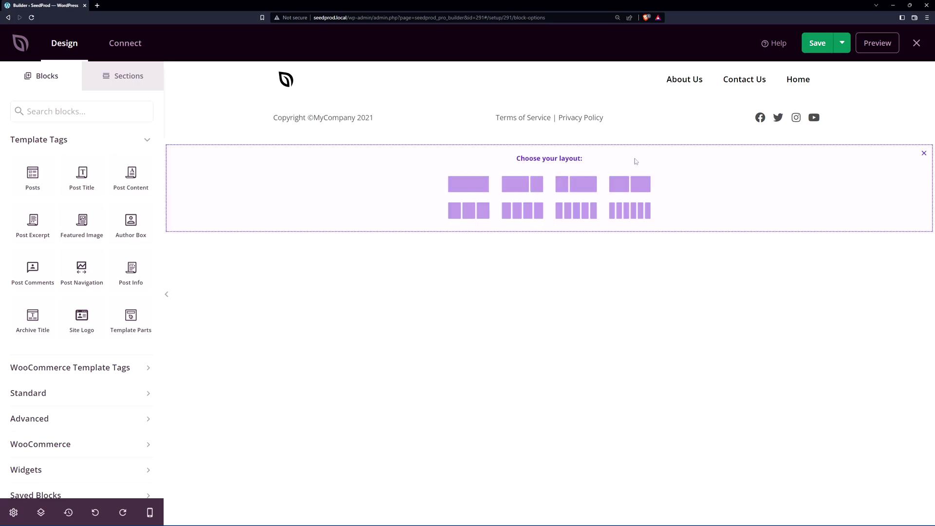
left_click(523, 190)
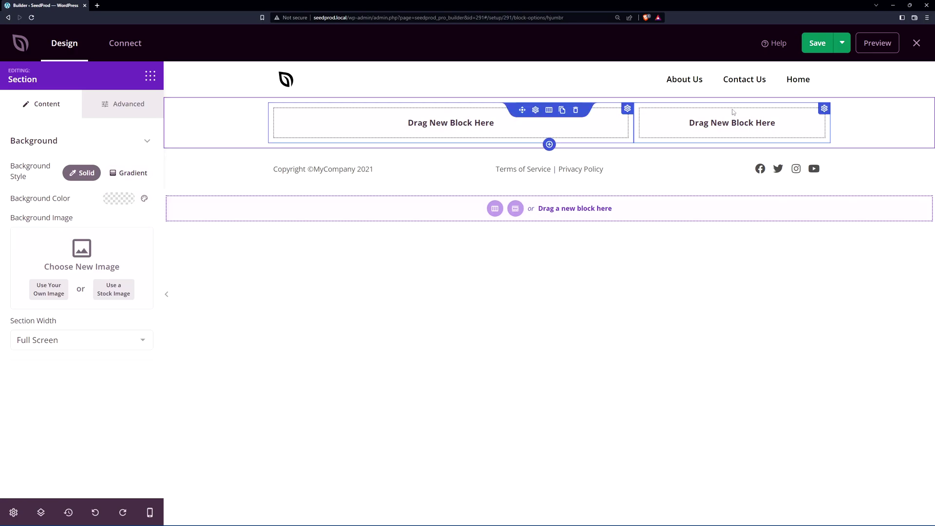
Step: Place a left-aligned Post Title block in the wide left column
left_click(150, 76)
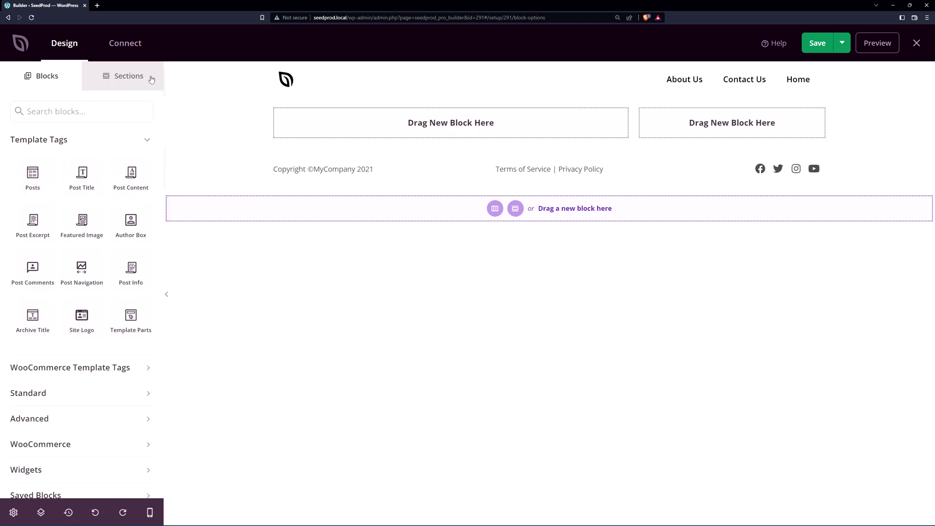
left_click_drag(81, 174, 424, 126)
left_click(437, 125)
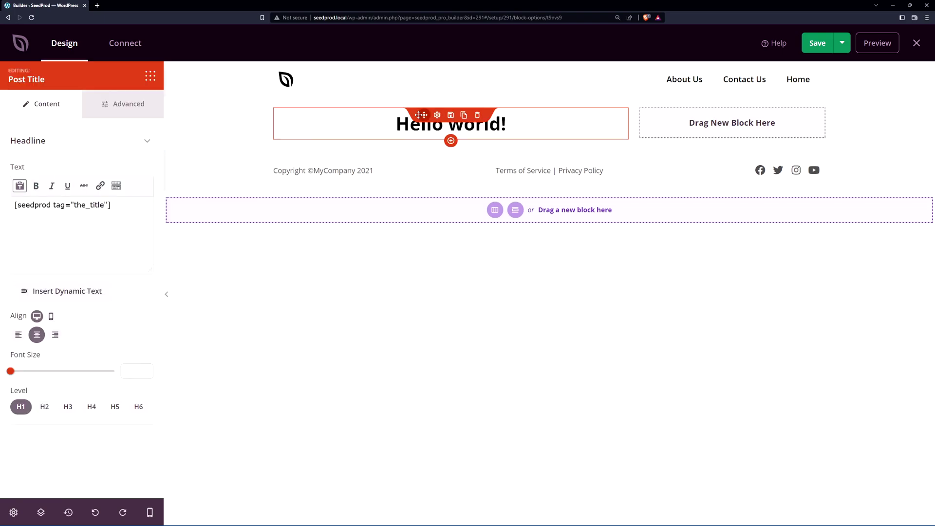
left_click(18, 334)
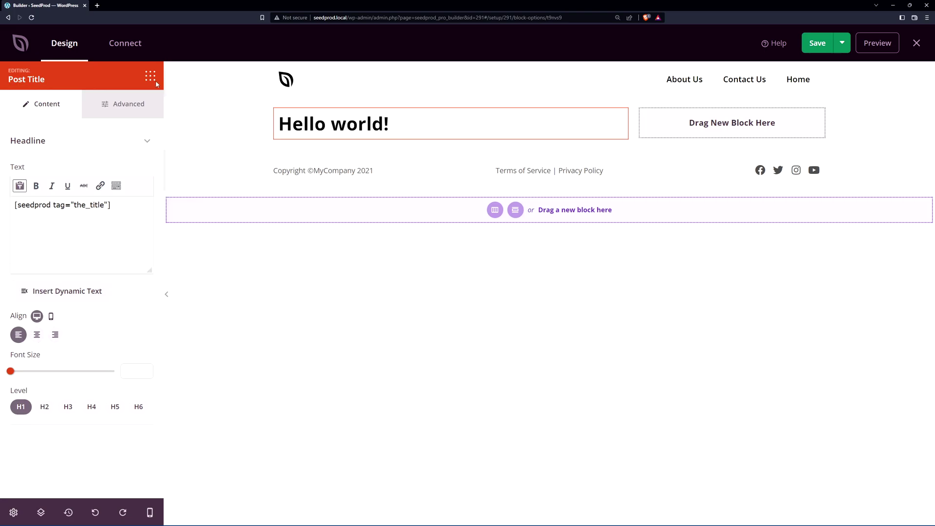
Step: Add Post Content below the title and inspect both blocks' shortcodes
left_click(151, 80)
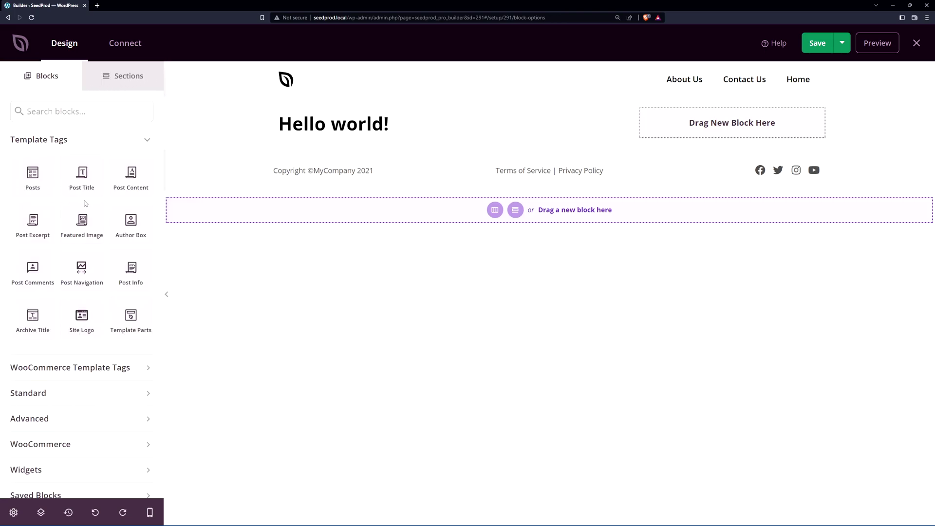
left_click_drag(130, 174, 328, 144)
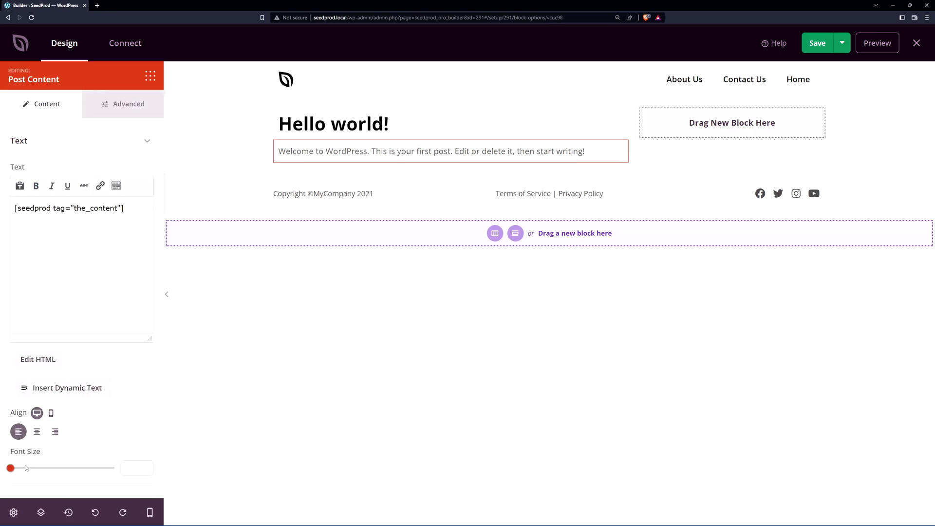
left_click(150, 75)
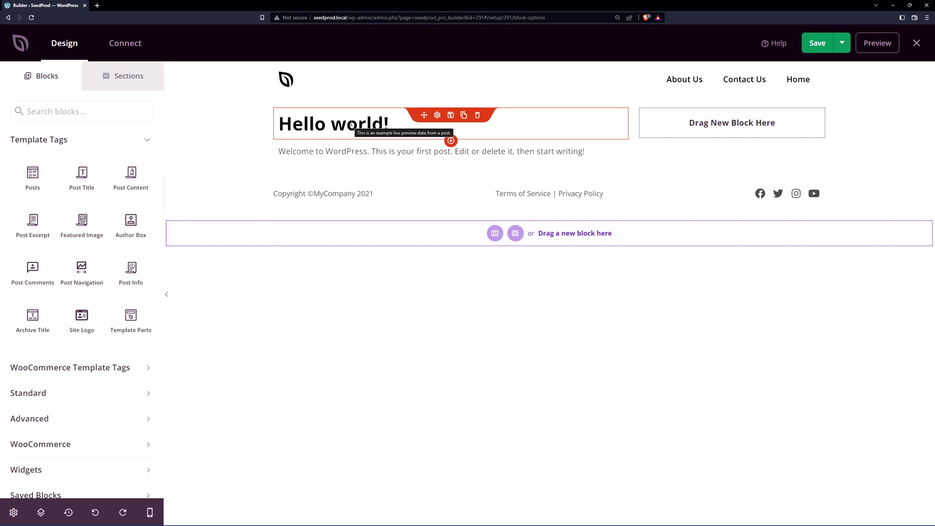
left_click(434, 150)
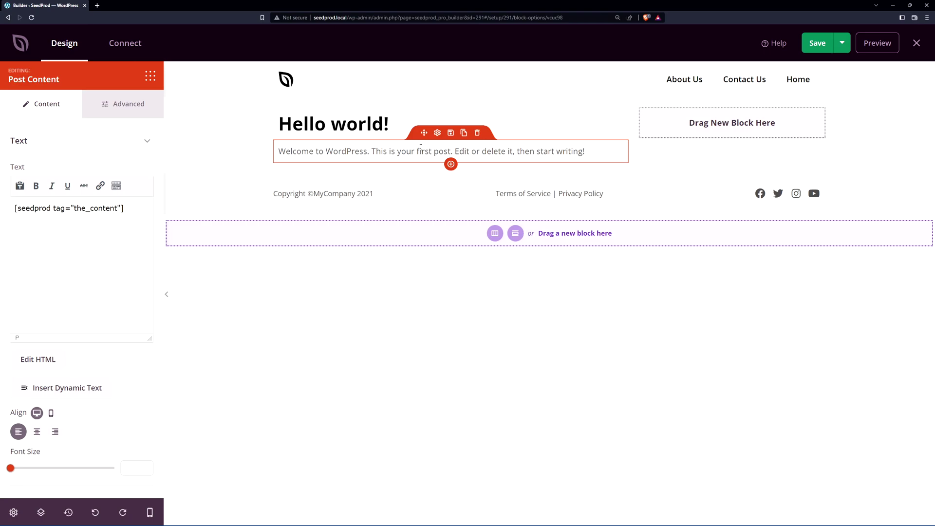
left_click_drag(120, 208, 1, 209)
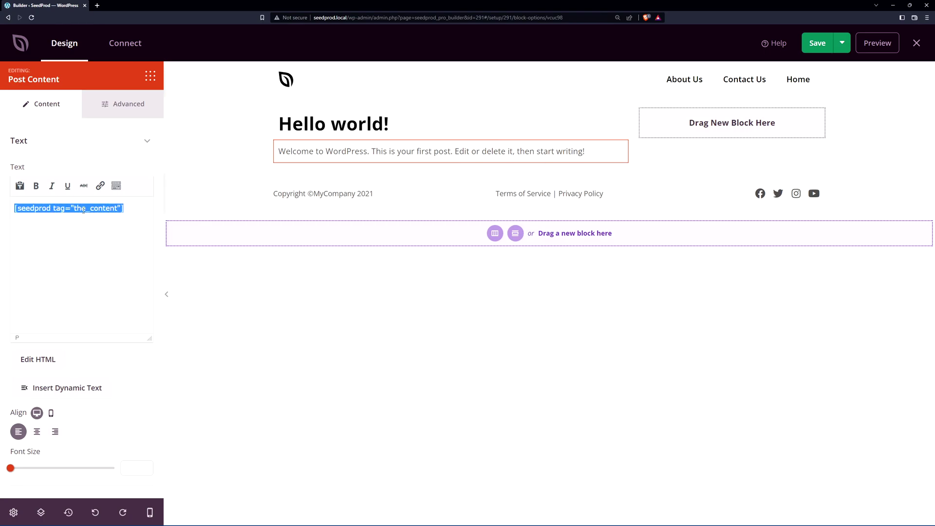
left_click(428, 119)
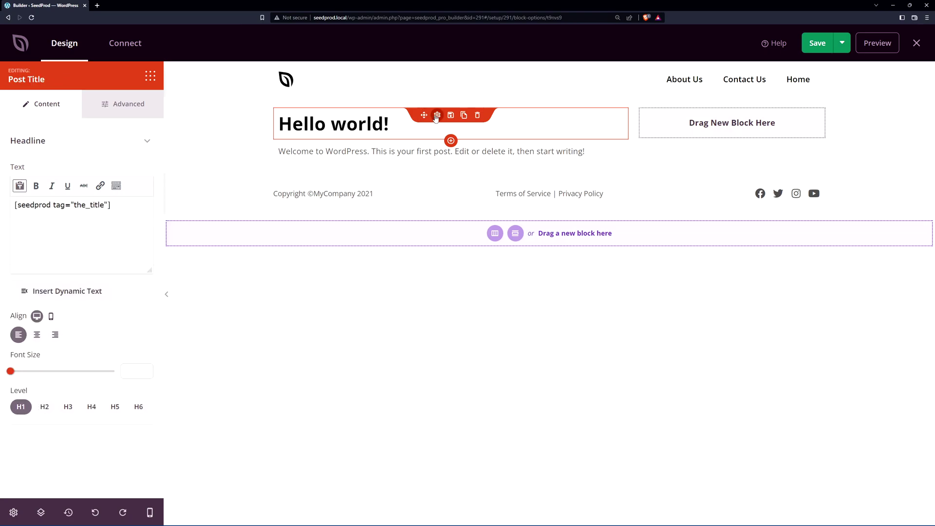
double_click(85, 205)
left_click(141, 205)
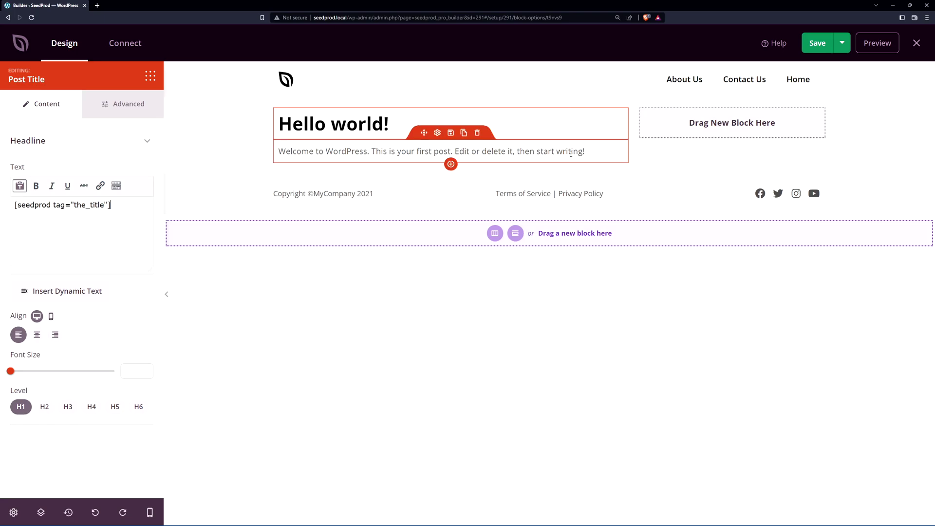
Step: Drag an Optin Form block from Advanced beneath the Post Content block
left_click(64, 43)
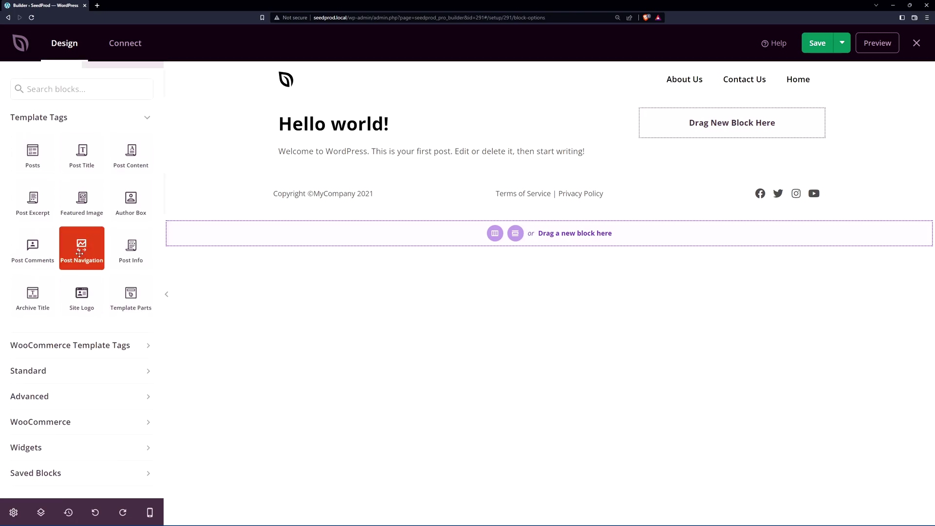
left_click(40, 400)
scroll(39, 400, "down", 2)
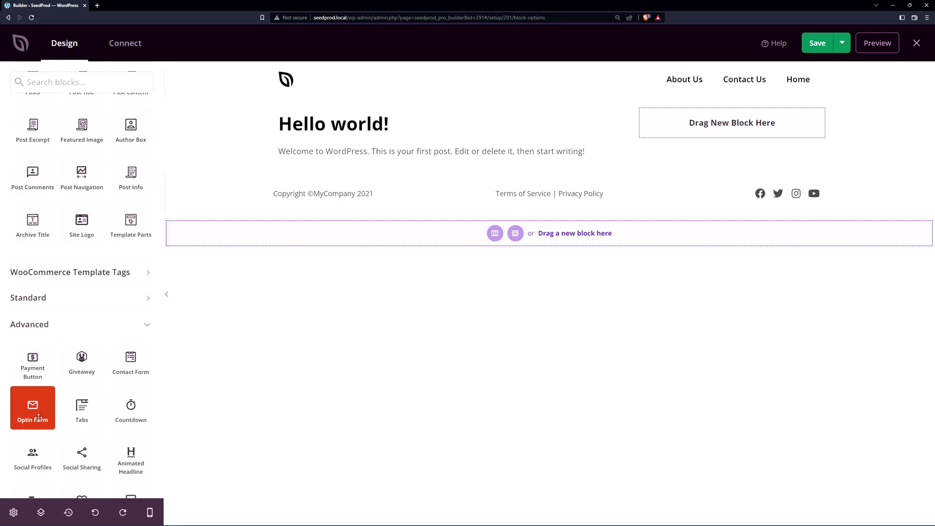
left_click_drag(38, 418, 438, 176)
left_click(432, 170)
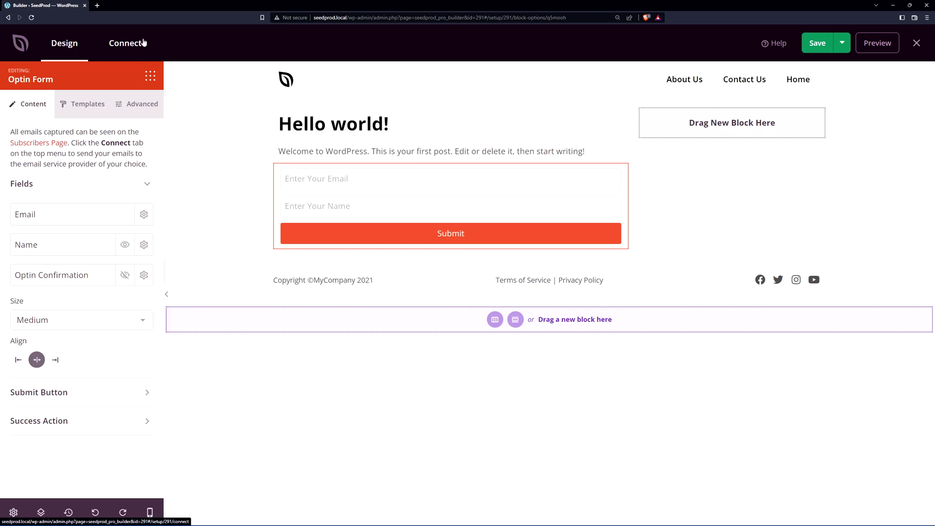
Step: Place a Template Parts block in the right column and set it to the Sidebar template part
left_click(150, 76)
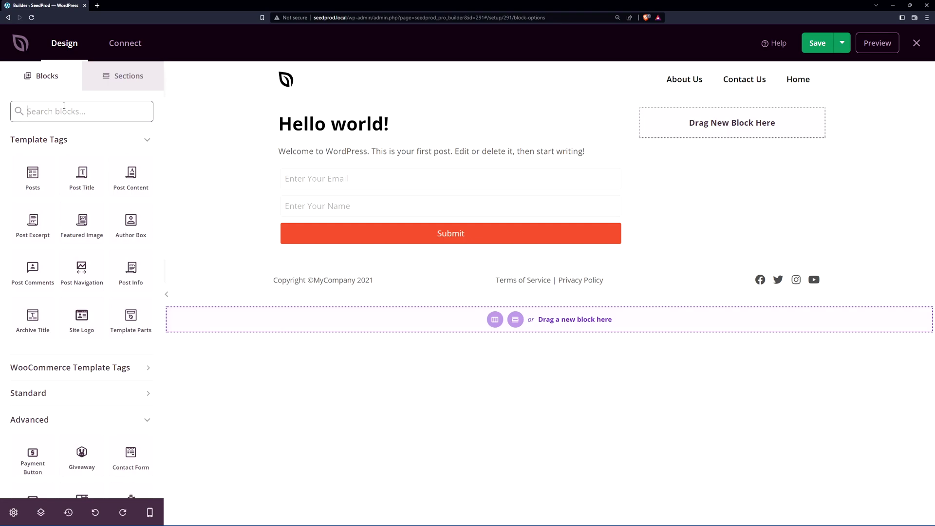
type("part")
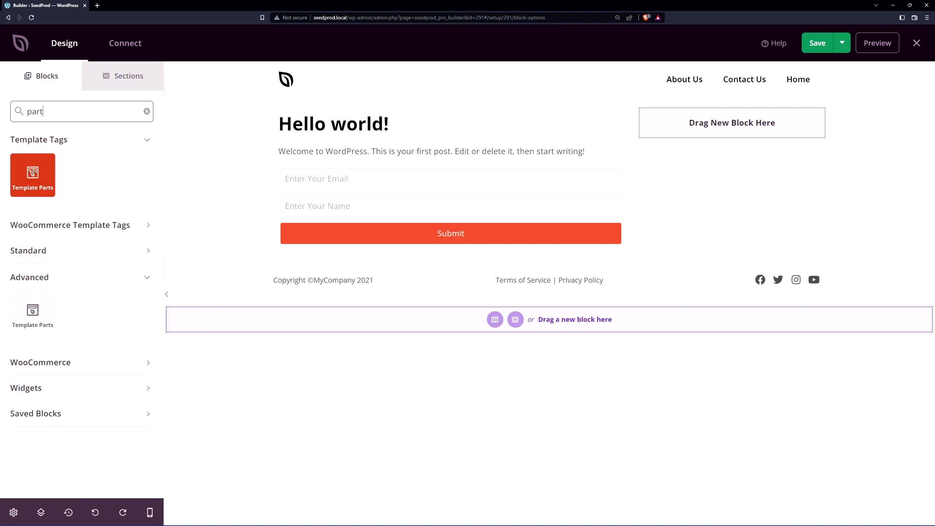
left_click_drag(34, 172, 695, 113)
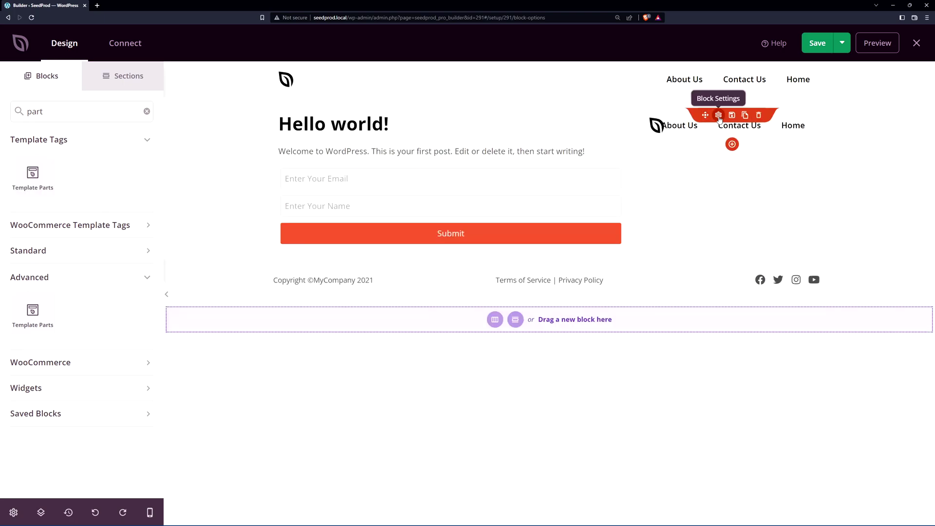
left_click(718, 112)
left_click(47, 173)
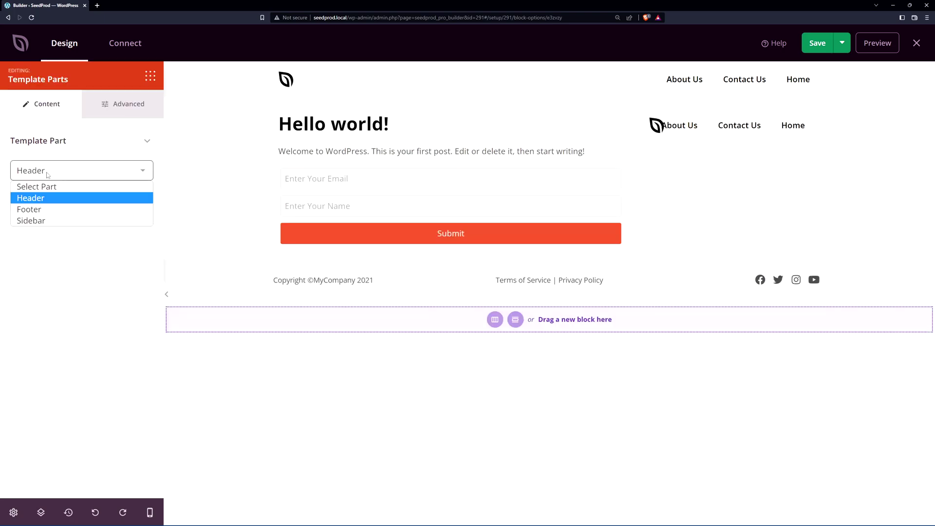
left_click(57, 222)
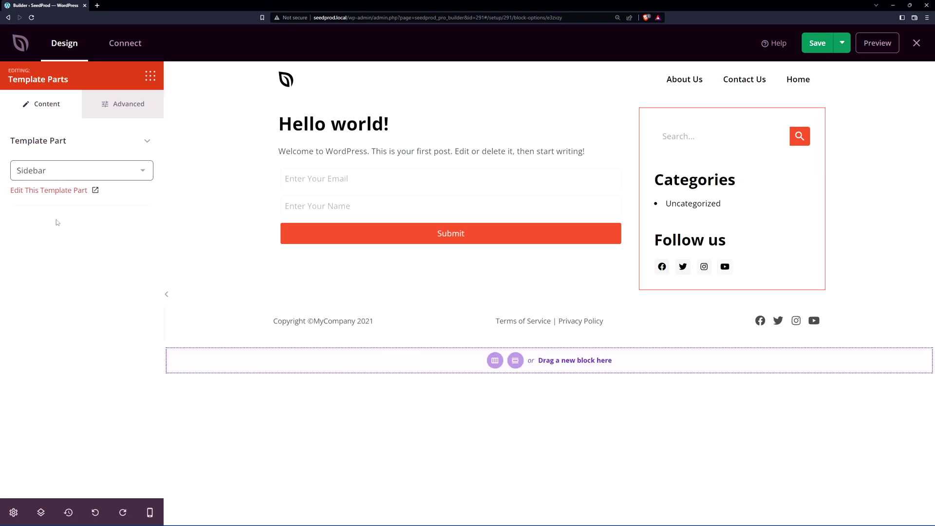
Step: Save the template, close the builder, and go to the All Pages list
left_click(816, 43)
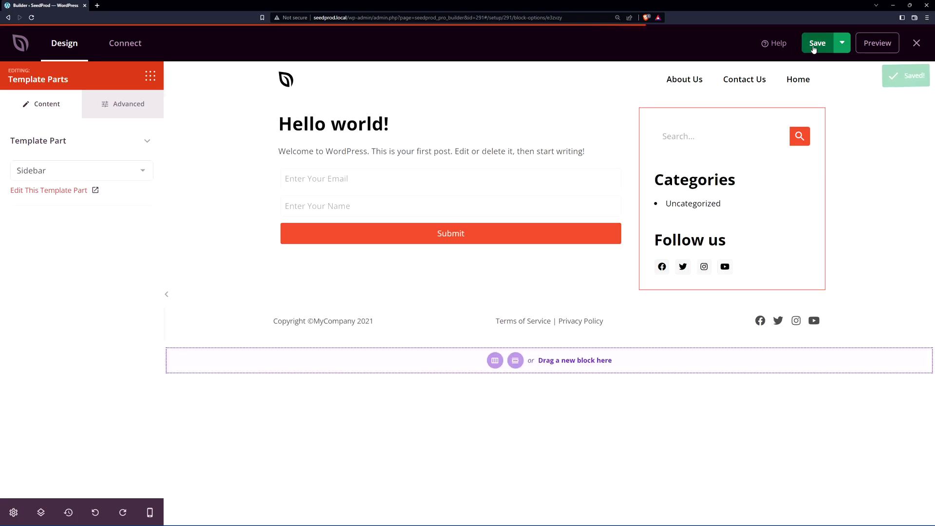
left_click(916, 44)
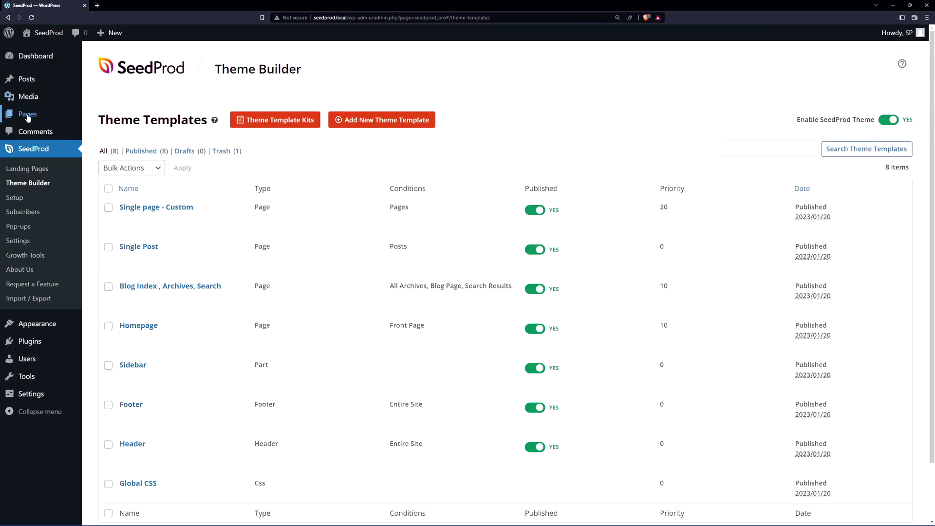
mouse_move(29, 114)
left_click(108, 117)
Step: View the live About Us page and check its title, content, opt-in form and sidebar
mouse_move(119, 146)
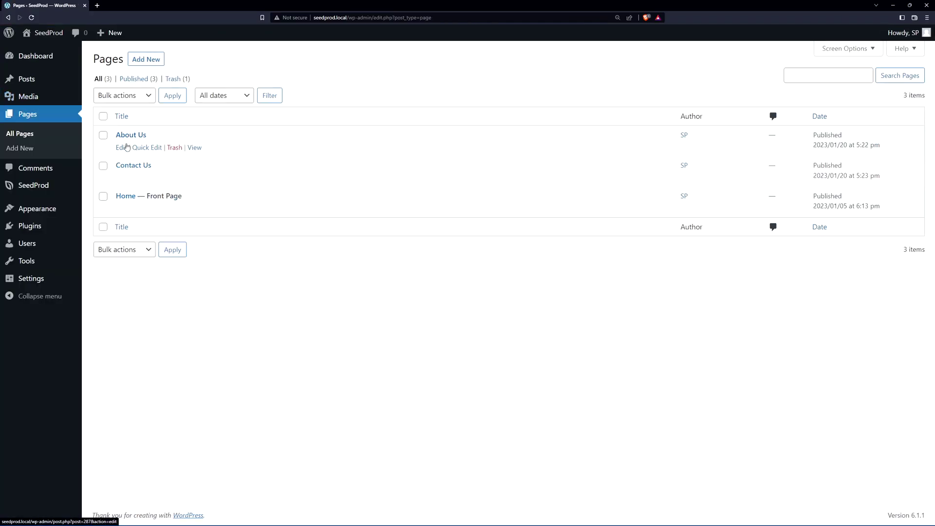
left_click(194, 147)
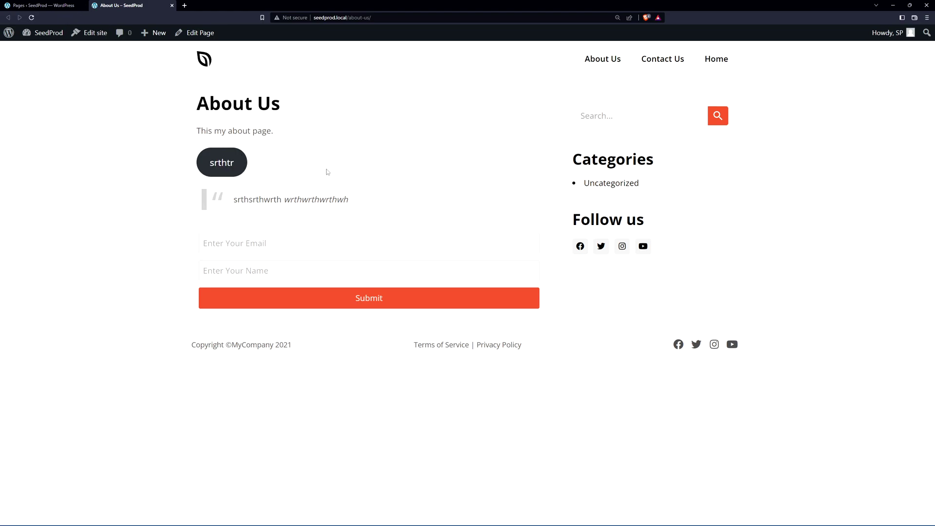
triple_click(301, 105)
left_click(323, 230)
Step: Open the Contact Us page in a new tab and review its bullet list, opt-in form and sidebar
left_click(44, 5)
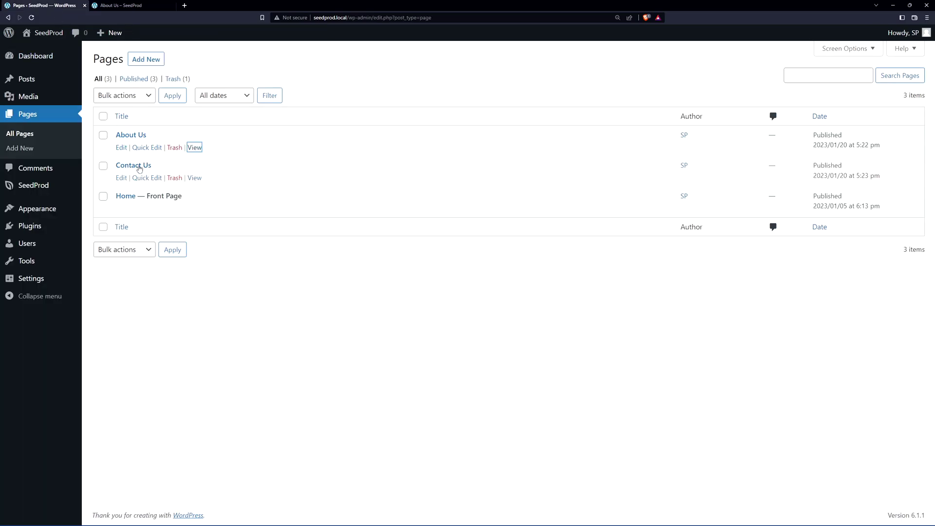
middle_click(194, 178)
left_click(211, 7)
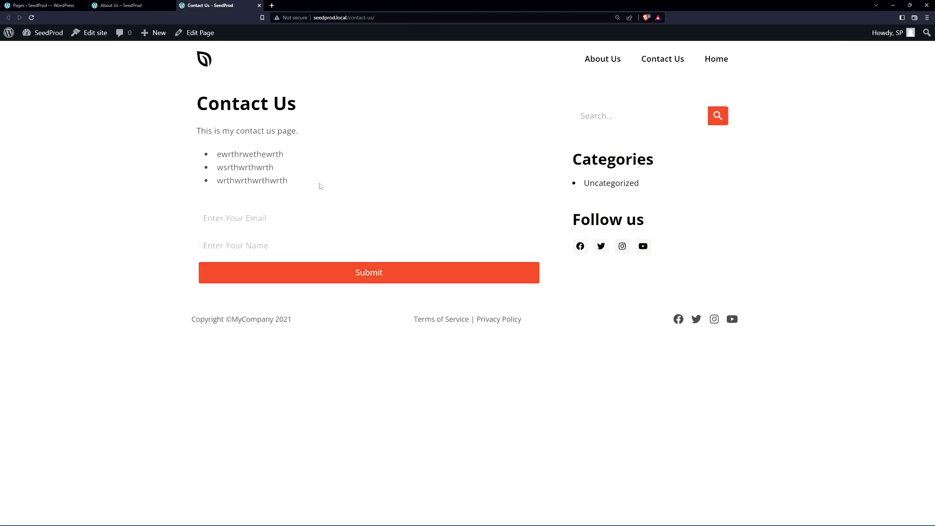
left_click_drag(320, 185, 197, 128)
left_click(334, 163)
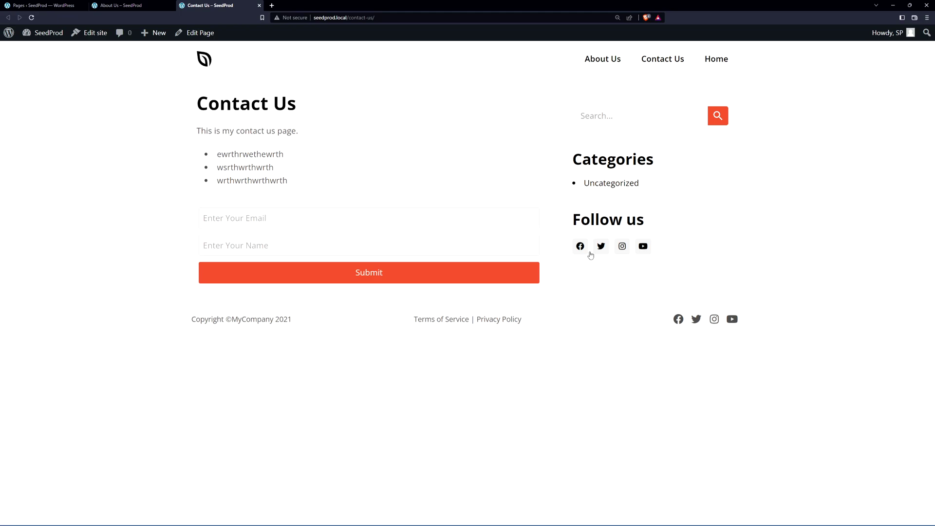